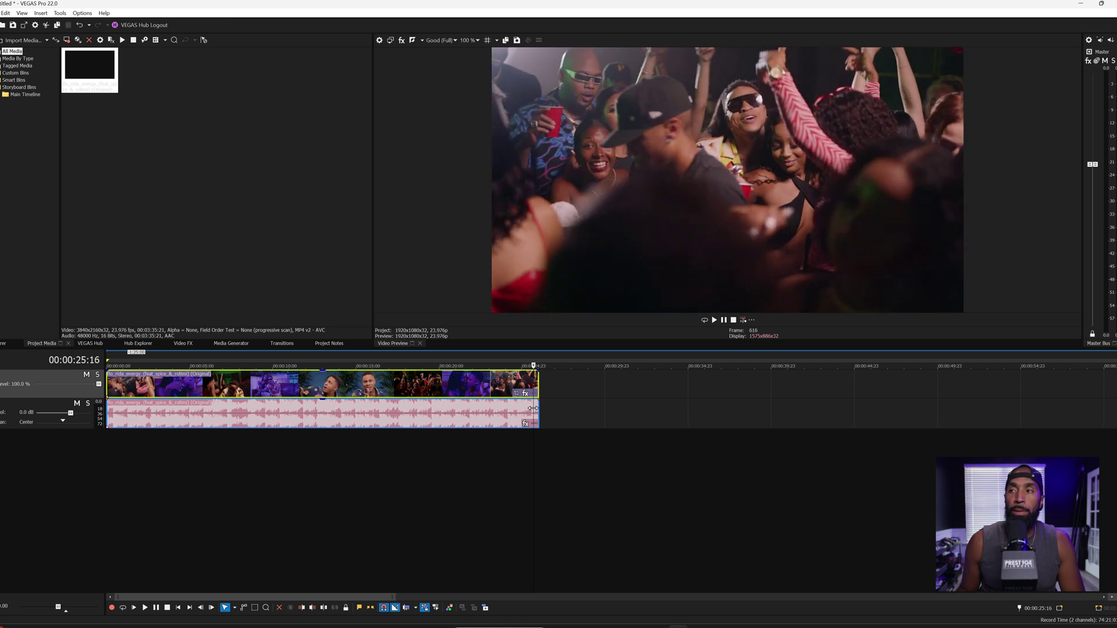
# Apply the AI Auto Reframe (Default) preset from Video FX to the music video clip
pyautogui.press('space')
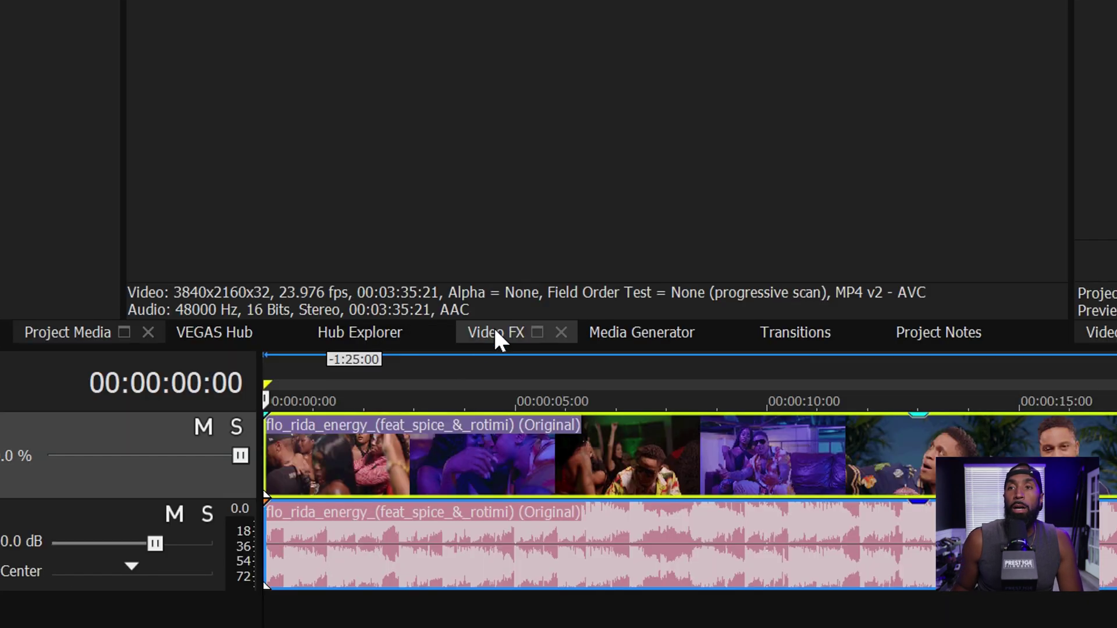
pyautogui.click(182, 342)
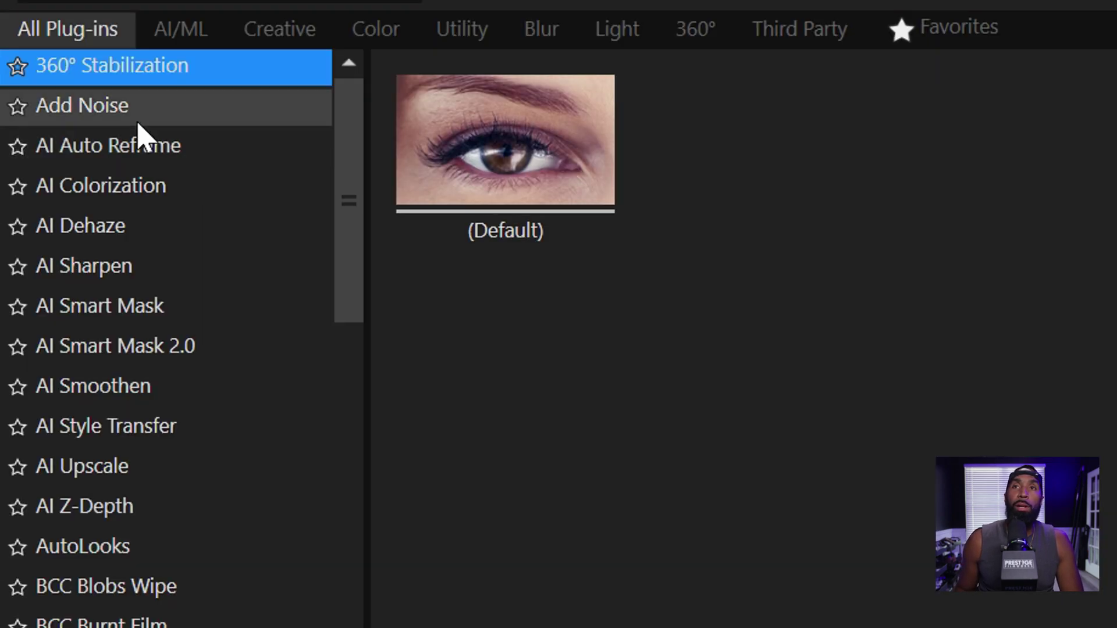
pyautogui.click(140, 157)
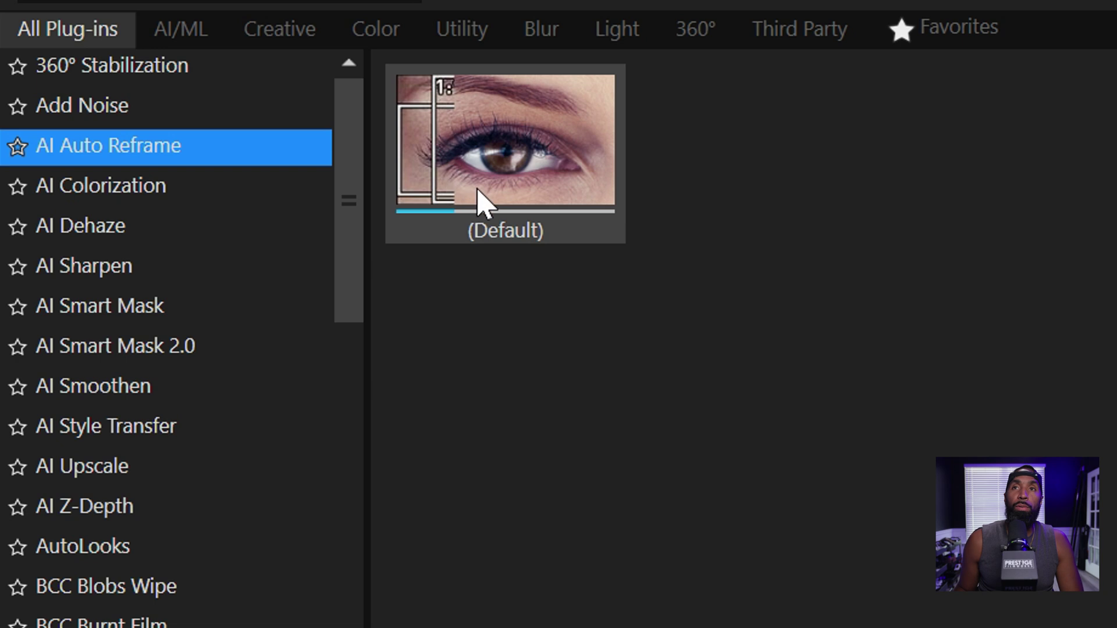
pyautogui.moveTo(460, 171); pyautogui.dragTo(503, 442)
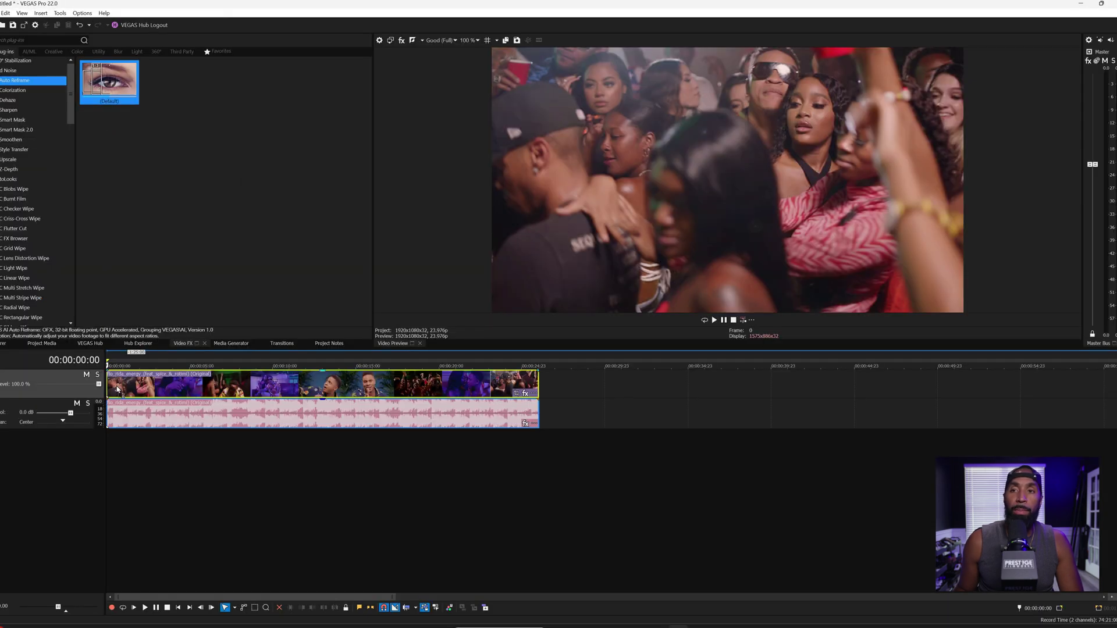
pyautogui.moveTo(118, 389); pyautogui.dragTo(118, 389)
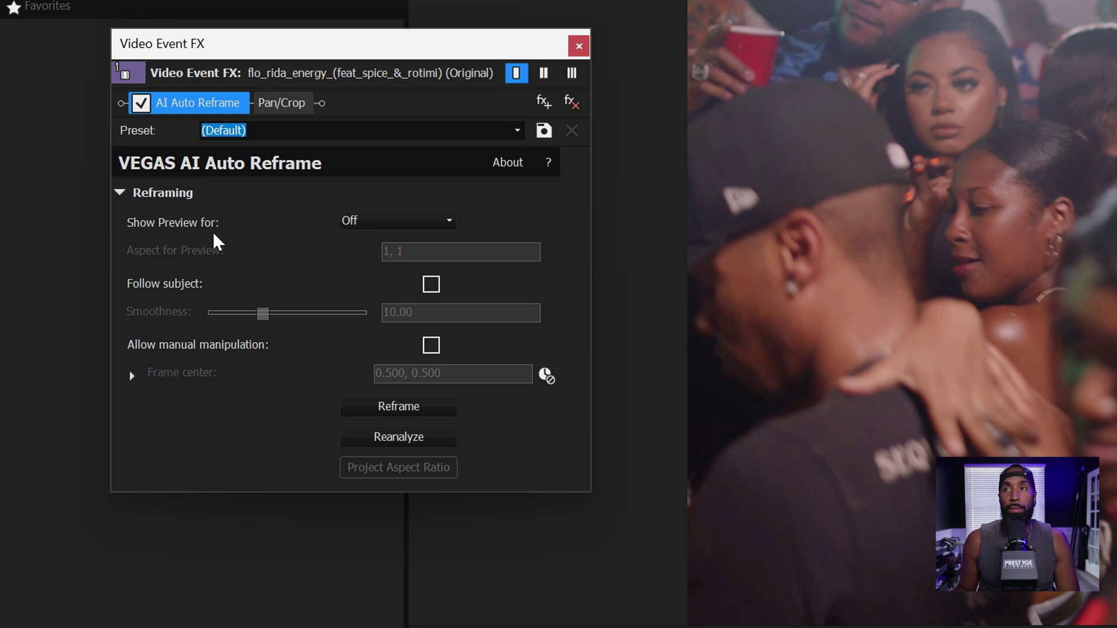
# Set Show Preview for to Portrait (9:16) and move to 00:00:03:07
pyautogui.click(379, 222)
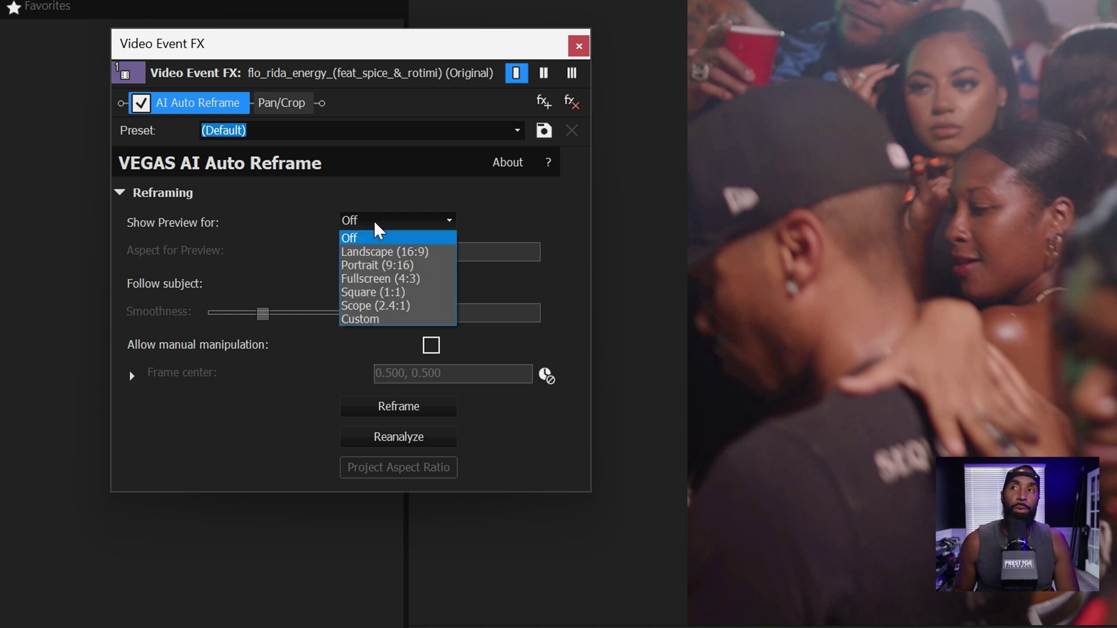
pyautogui.click(426, 267)
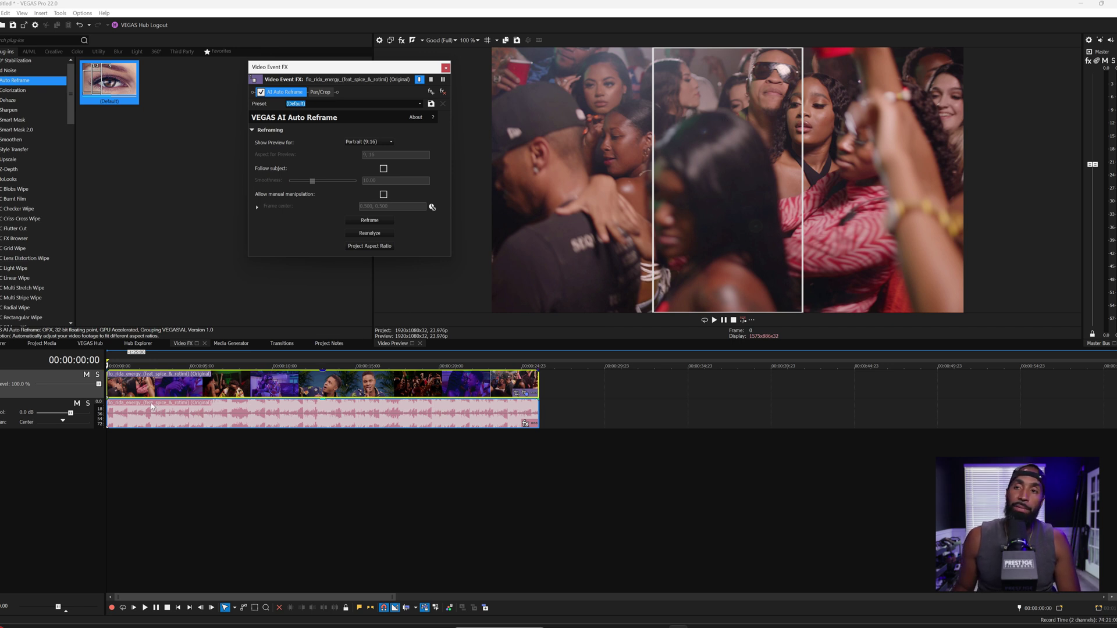
pyautogui.click(161, 394)
pyautogui.moveTo(161, 385); pyautogui.dragTo(336, 385)
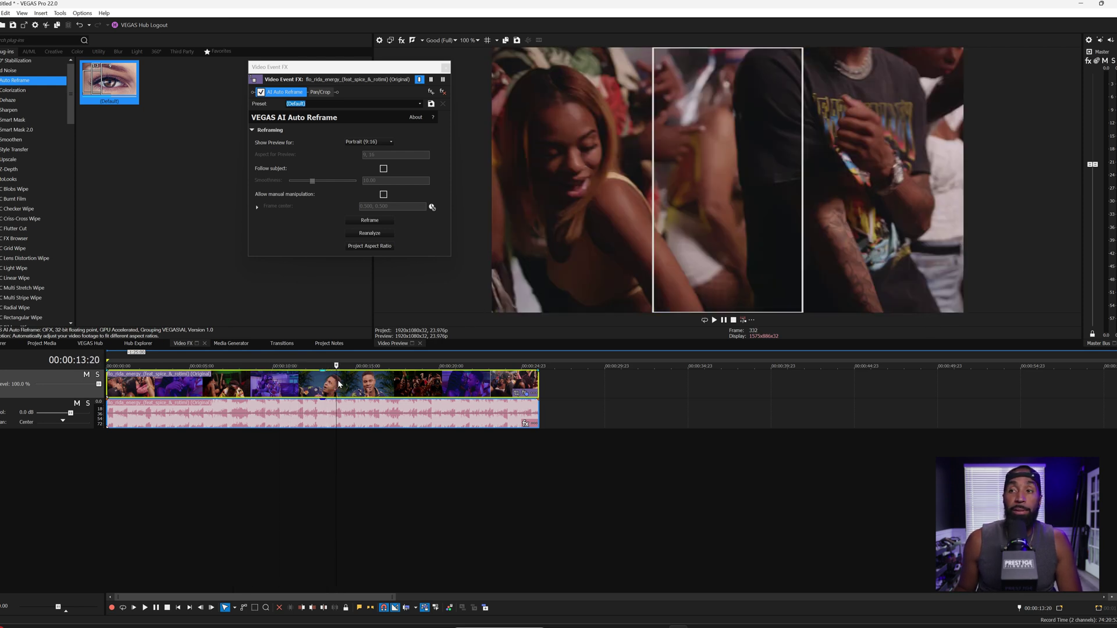
pyautogui.hotkey('ctrl', 'Home')
pyautogui.press('space')
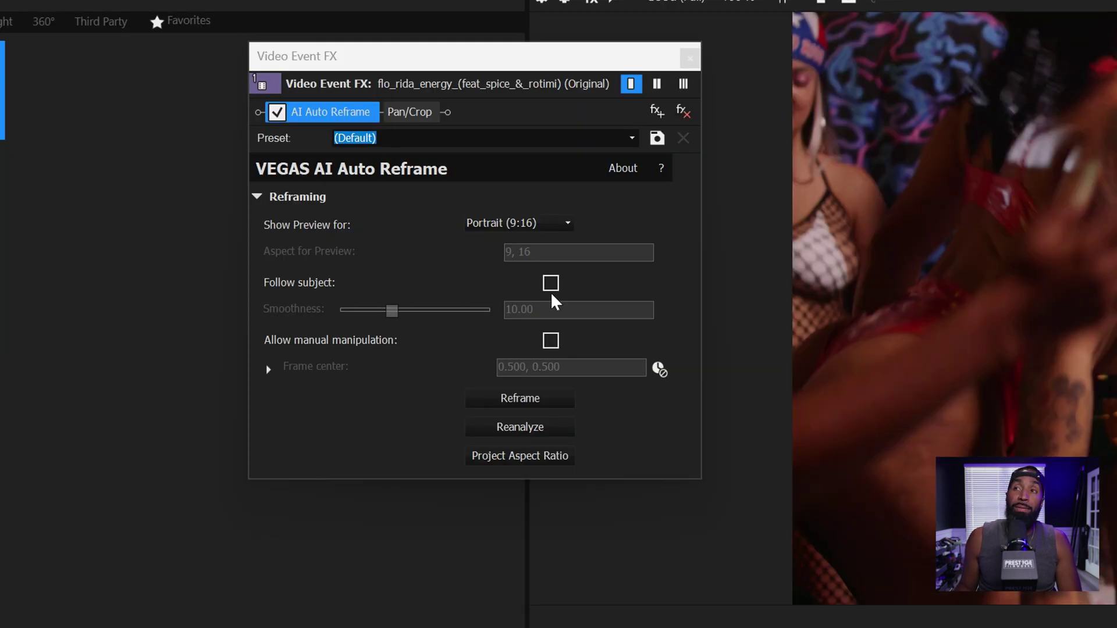
pyautogui.click(550, 283)
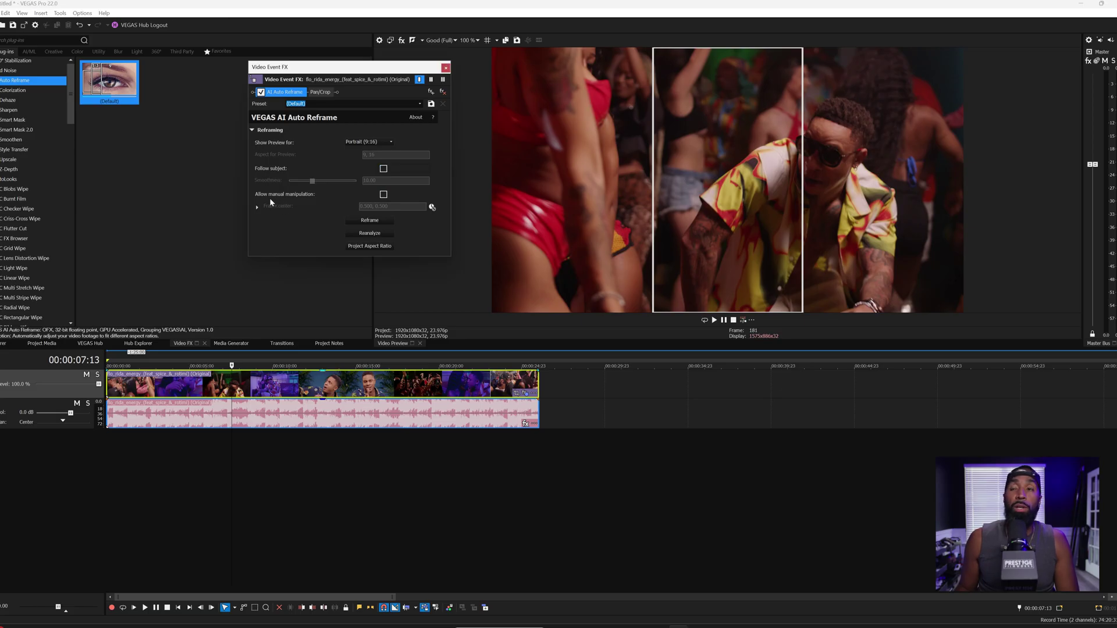
# Enable Allow manual manipulation, shift the 9:16 frame right onto the artist, and review back to 00:00:06:12
pyautogui.click(383, 195)
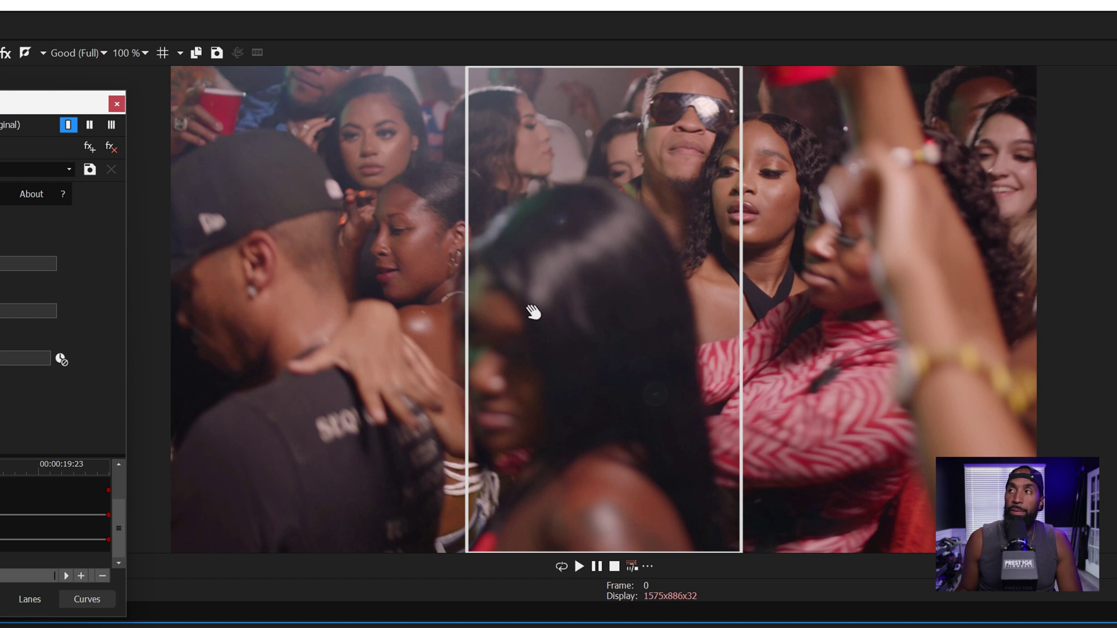
pyautogui.moveTo(533, 312); pyautogui.dragTo(697, 332)
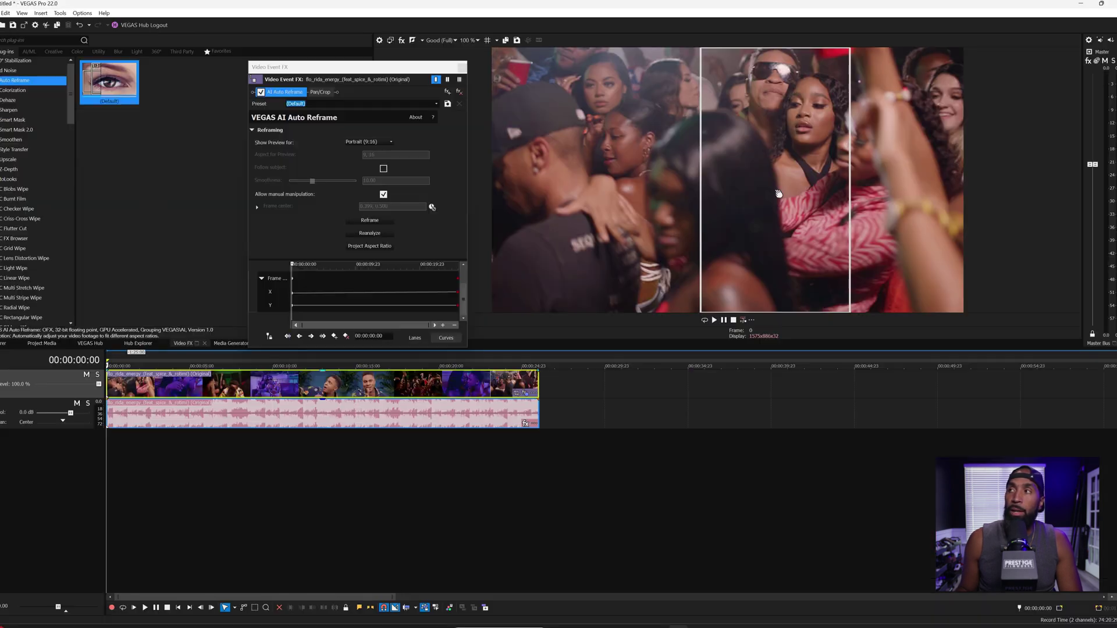
pyautogui.moveTo(778, 193); pyautogui.dragTo(781, 194)
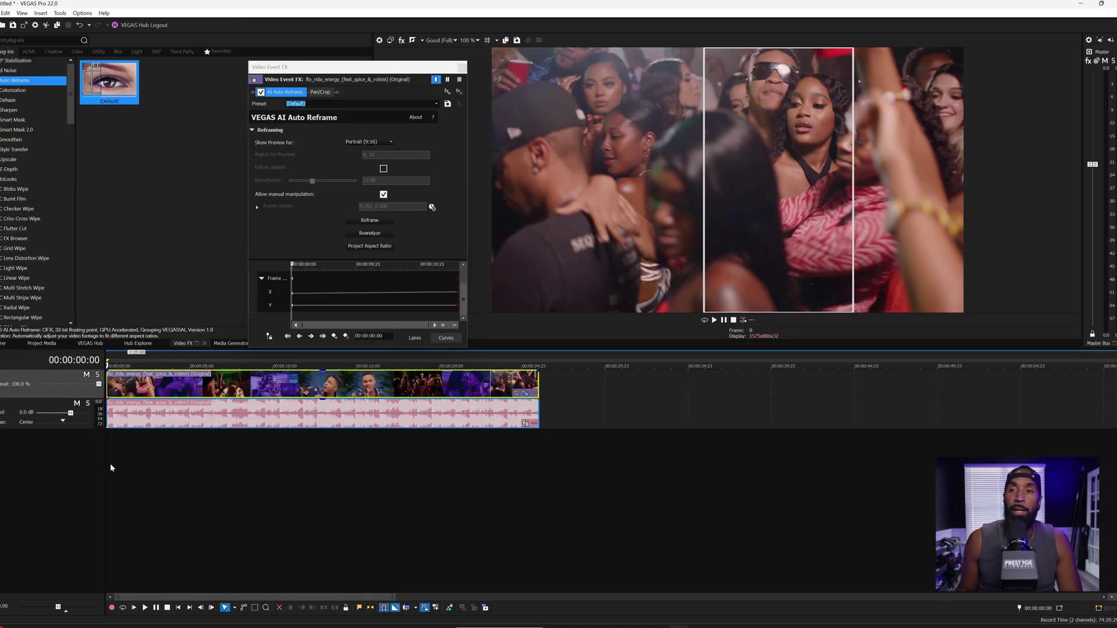
pyautogui.press('space')
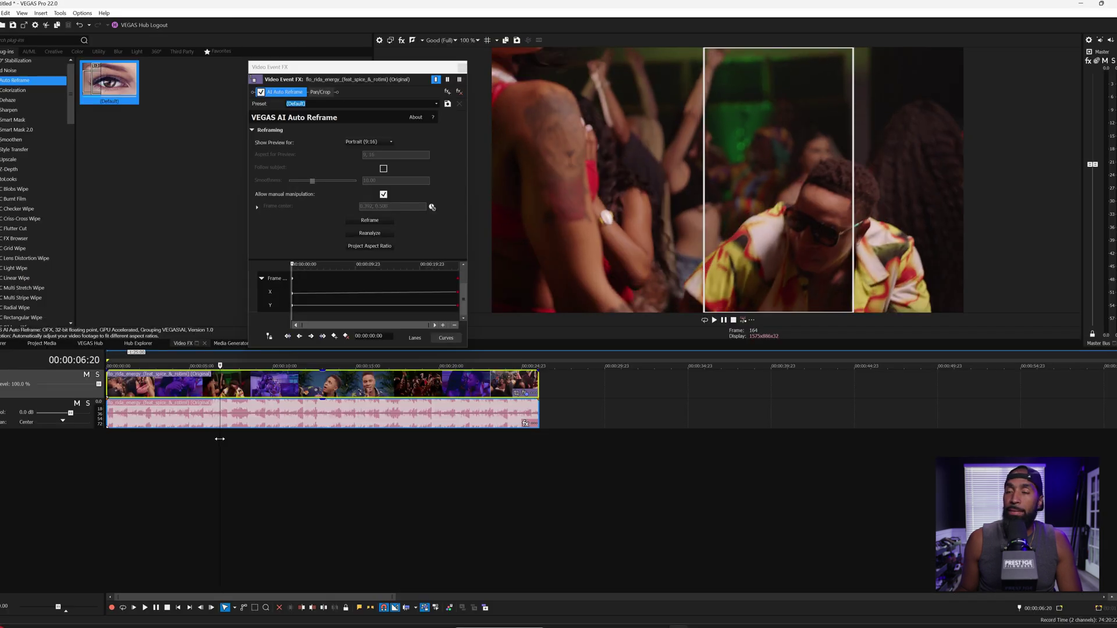
pyautogui.moveTo(219, 438); pyautogui.dragTo(214, 441)
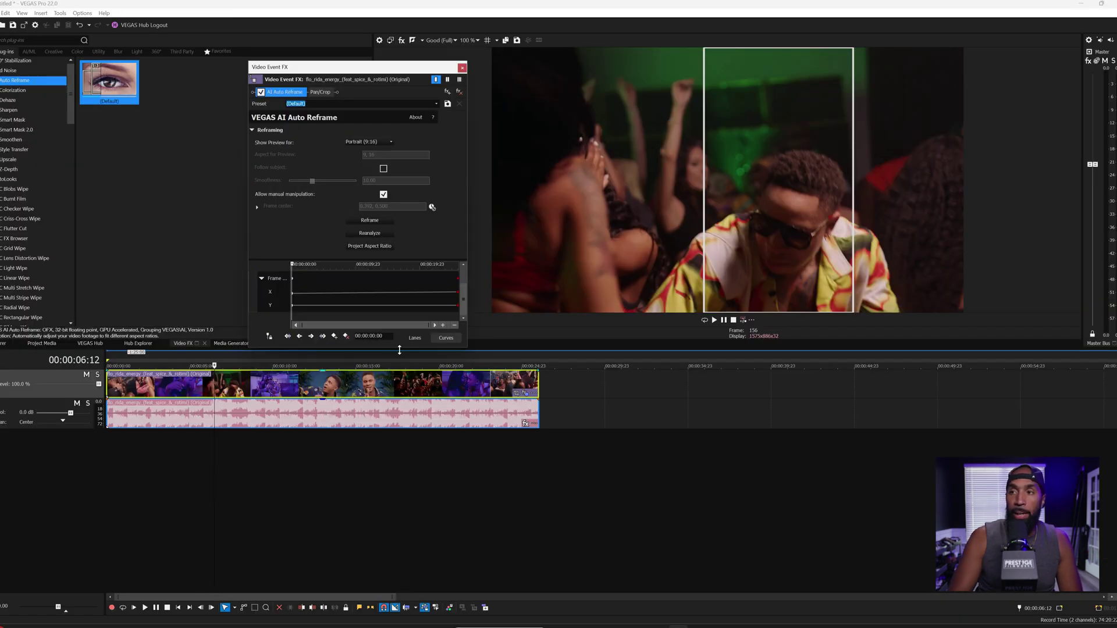
# Add a keyframe at 00:00:06:12 sliding the 9:16 frame right, then play to check
pyautogui.write('9')
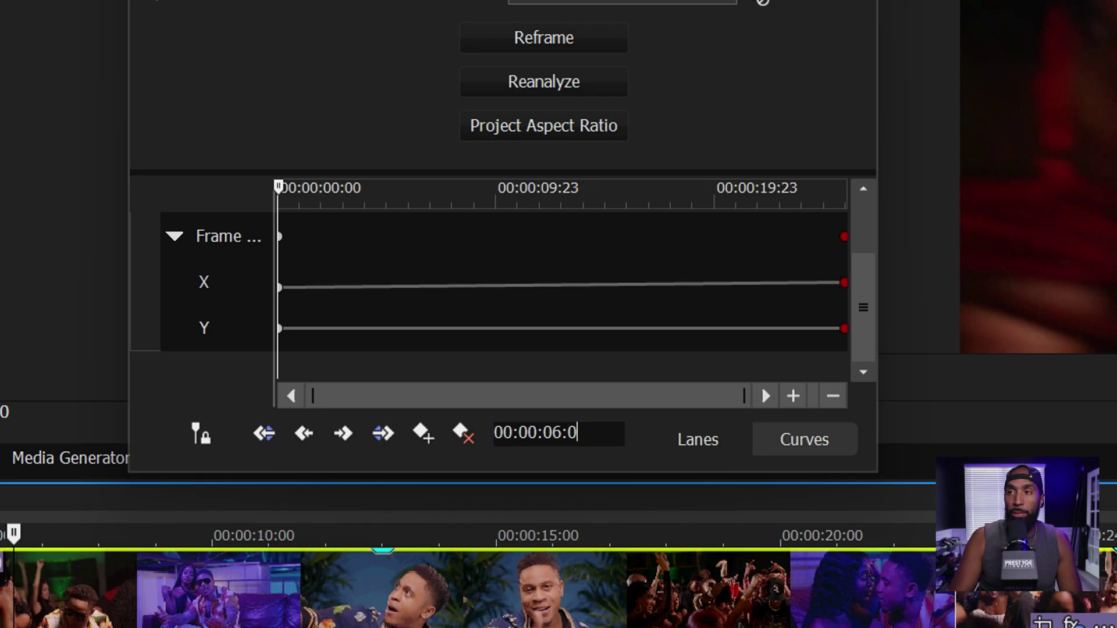
pyautogui.write('12')
pyautogui.press('Return')
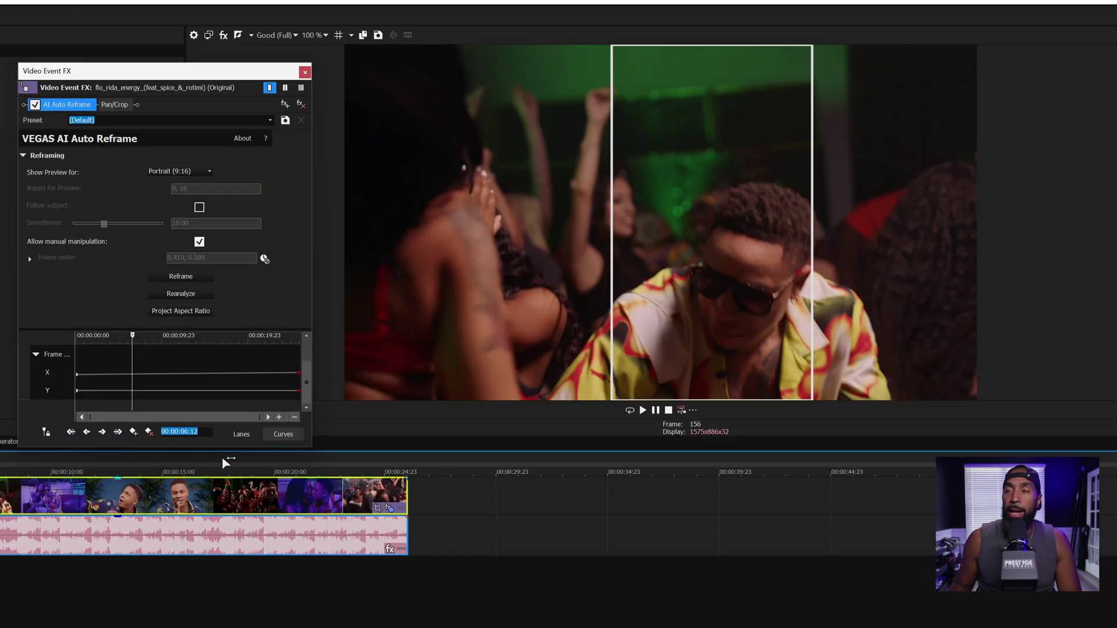
pyautogui.moveTo(685, 311); pyautogui.dragTo(673, 353)
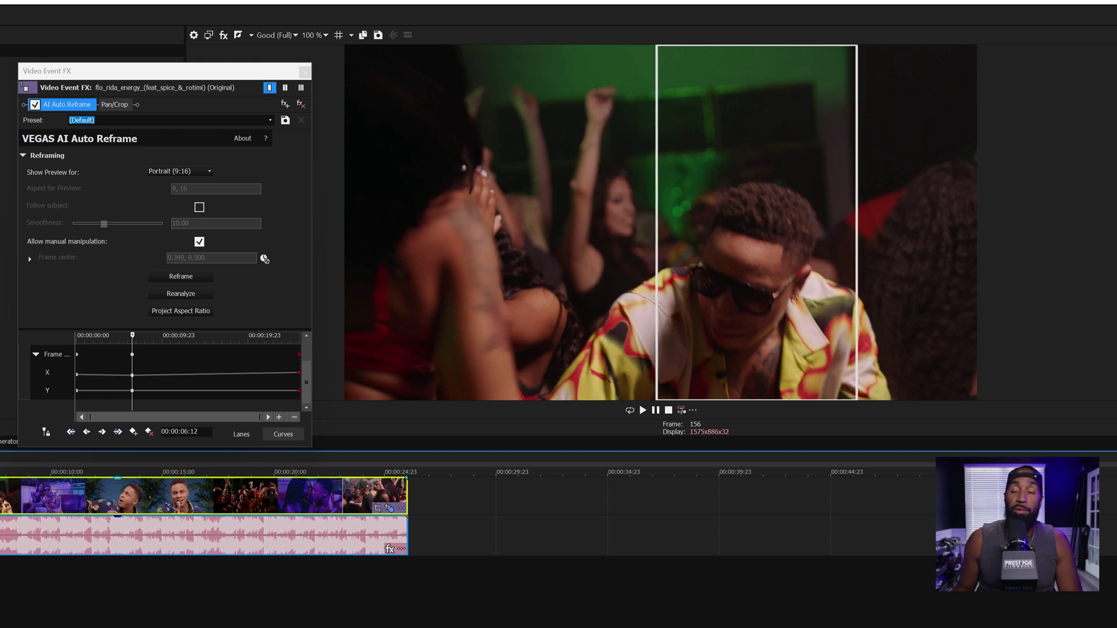
pyautogui.press('space')
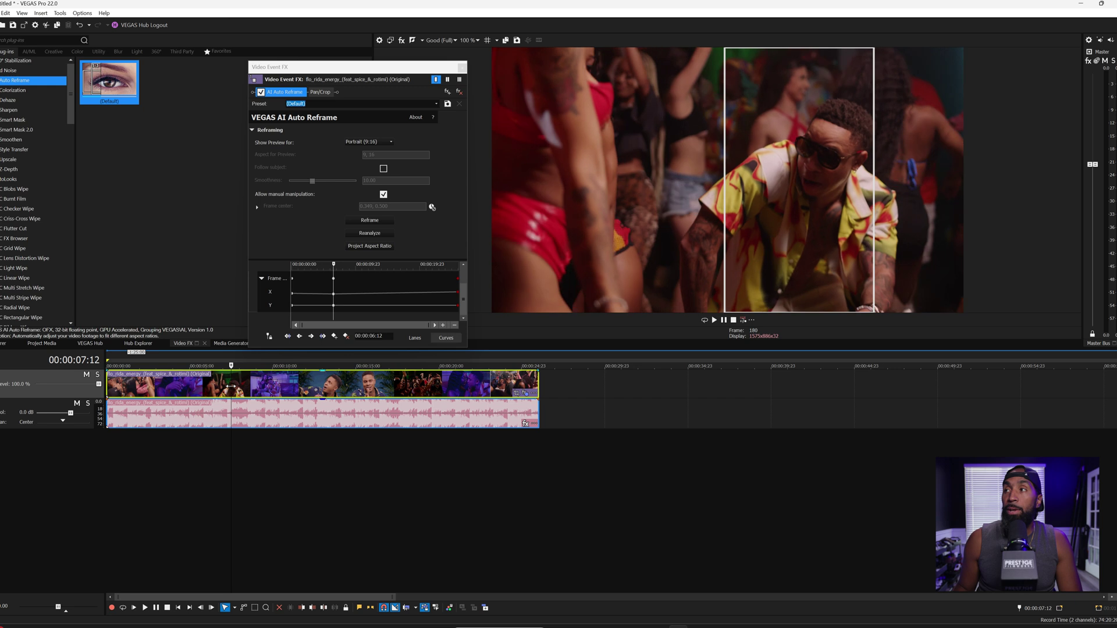
# Add a keyframe near 00:00:09:10 moving the 9:16 frame left onto the artist
pyautogui.click(263, 394)
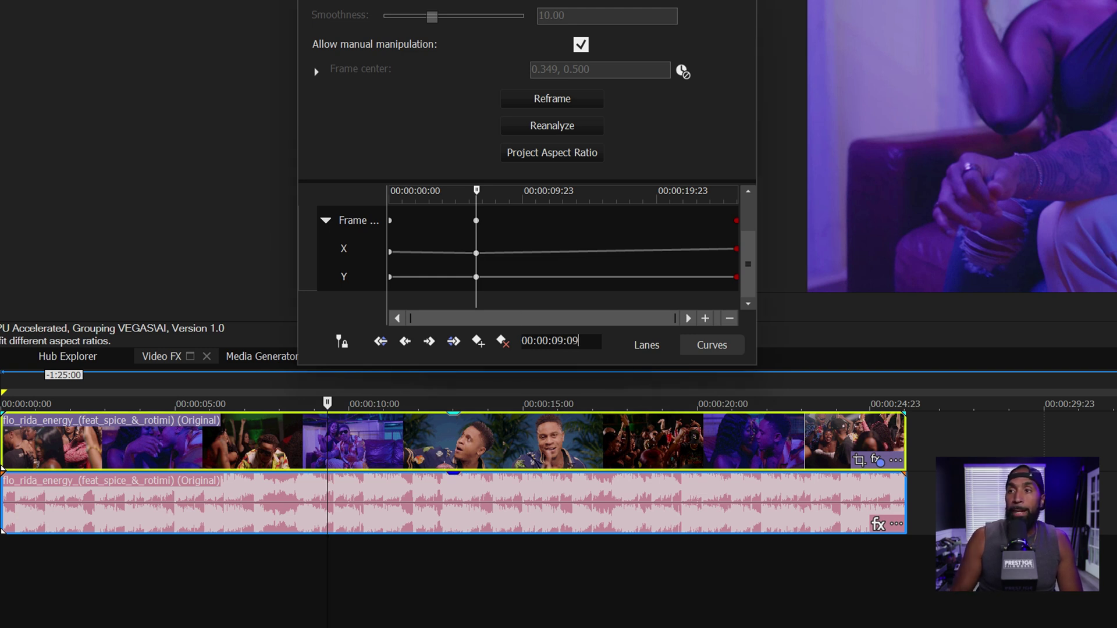
pyautogui.click(579, 340)
pyautogui.moveTo(1116, 158); pyautogui.dragTo(1116, 150)
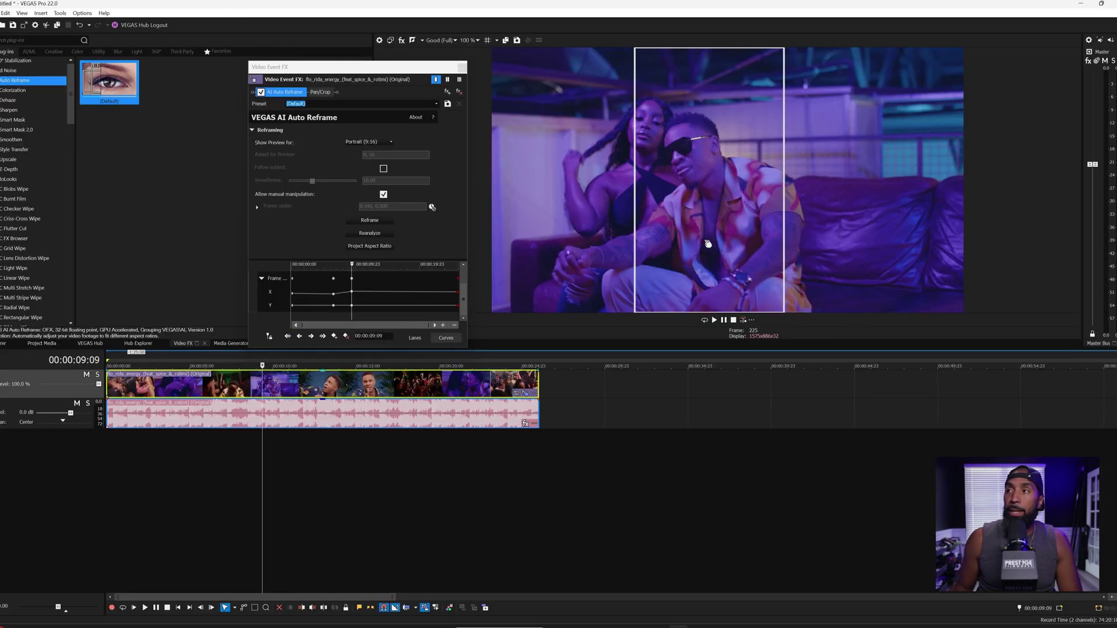
pyautogui.moveTo(707, 244); pyautogui.dragTo(669, 244)
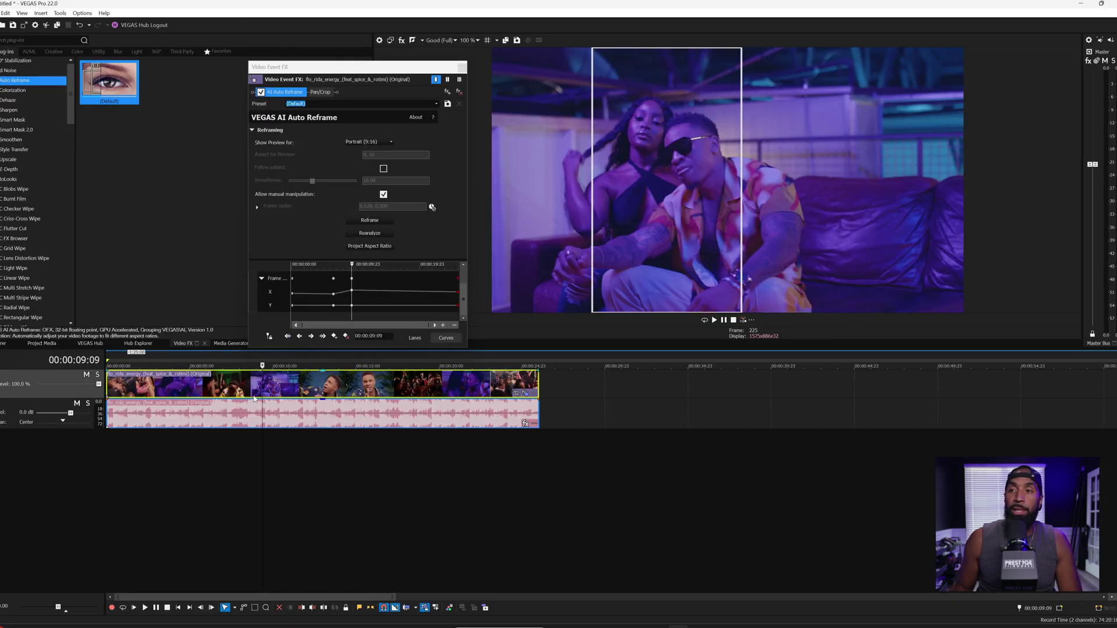
pyautogui.moveTo(261, 390); pyautogui.dragTo(294, 390)
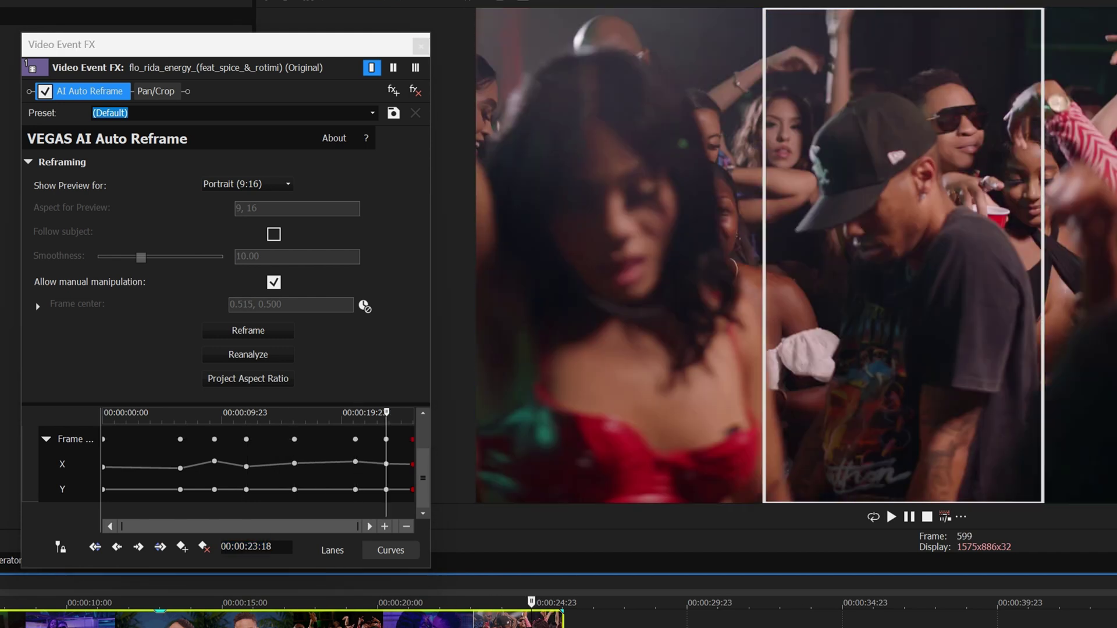
# Return to 00:00:00:00 and select the early reframe keyframes, adjusting their time range
pyautogui.click(103, 412)
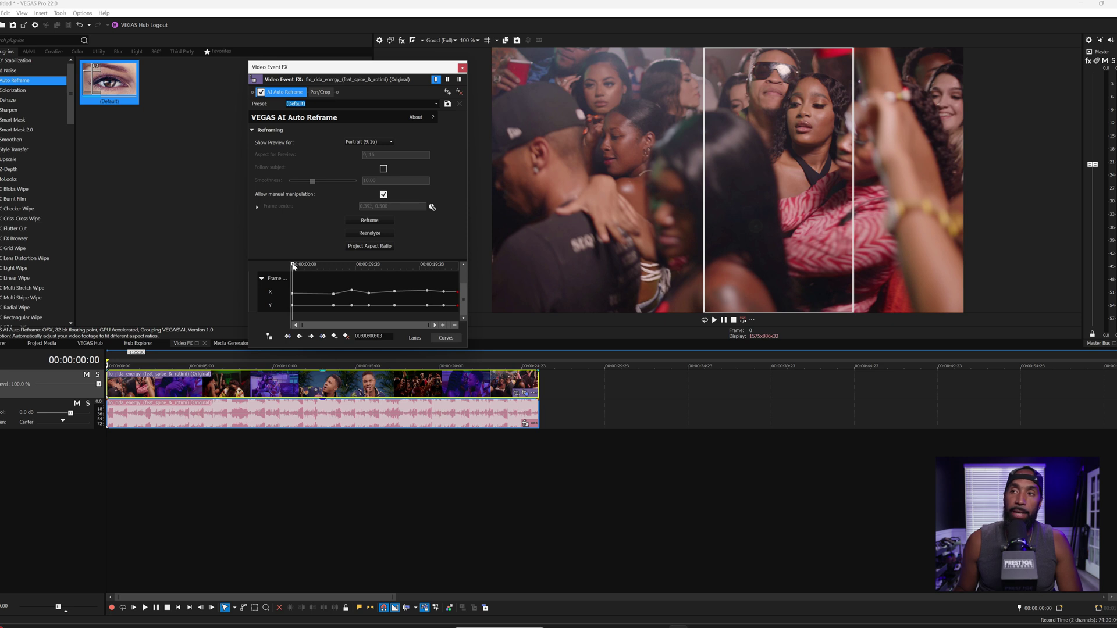
pyautogui.moveTo(293, 267); pyautogui.dragTo(376, 274)
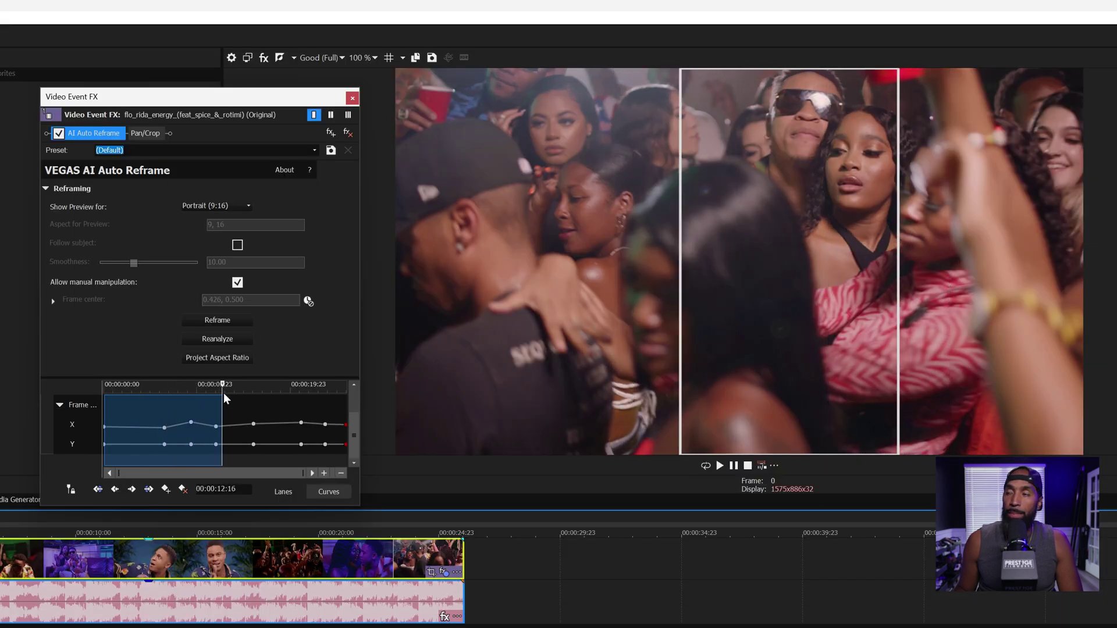
pyautogui.moveTo(225, 398); pyautogui.dragTo(175, 402)
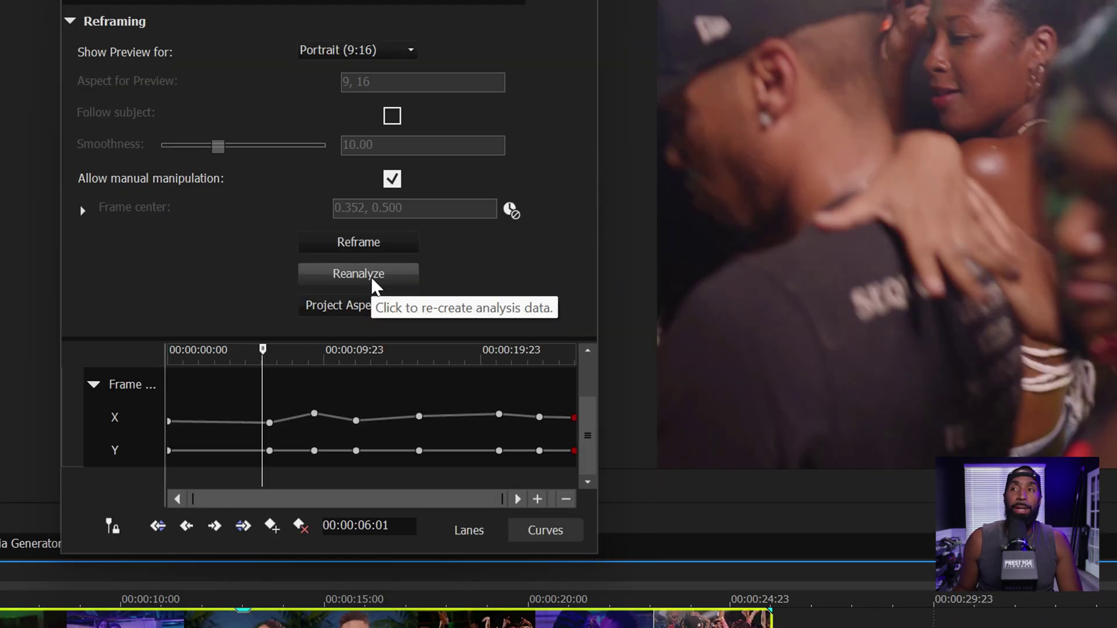
# Reanalyze the video in the AI Auto Reframe settings
pyautogui.click(372, 279)
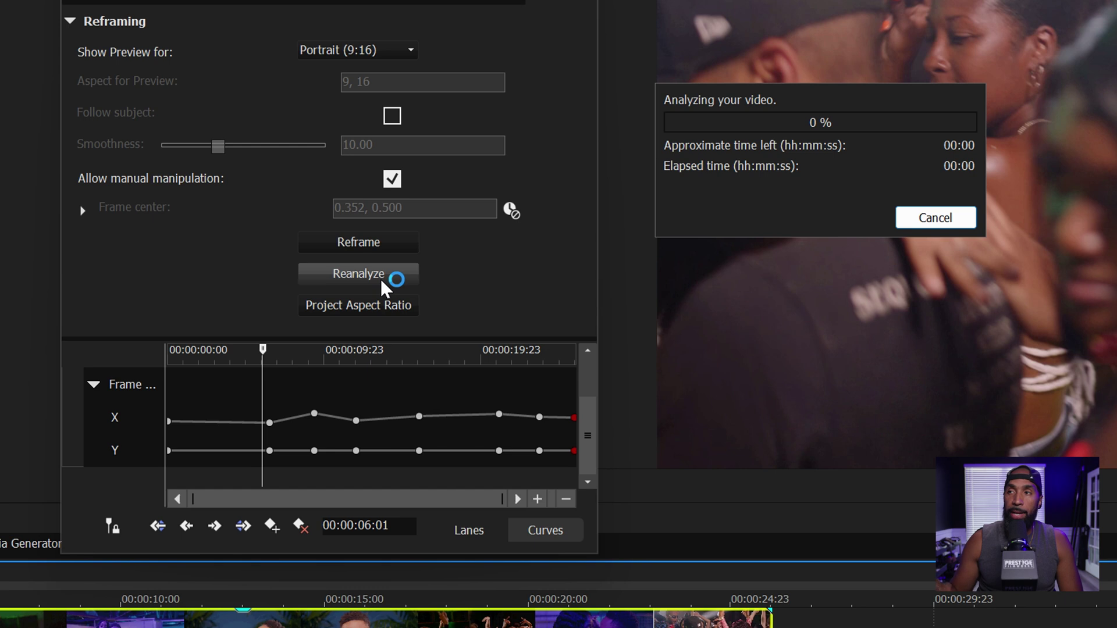